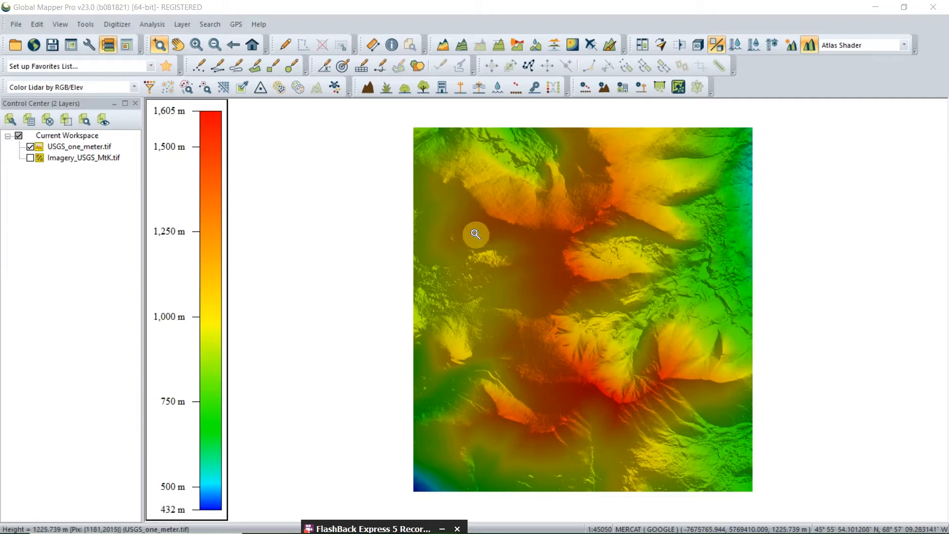
Open the 3D Viewer, dock it beside the 2D map, and tilt the terrain until it is seen from above.
left_click(696, 46)
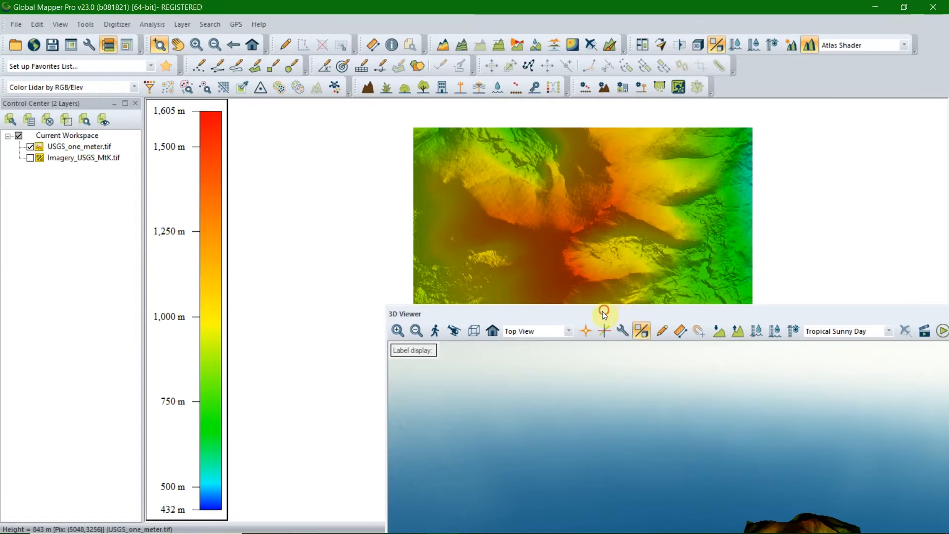
left_click_drag(604, 310, 562, 291)
left_click_drag(678, 238, 925, 312)
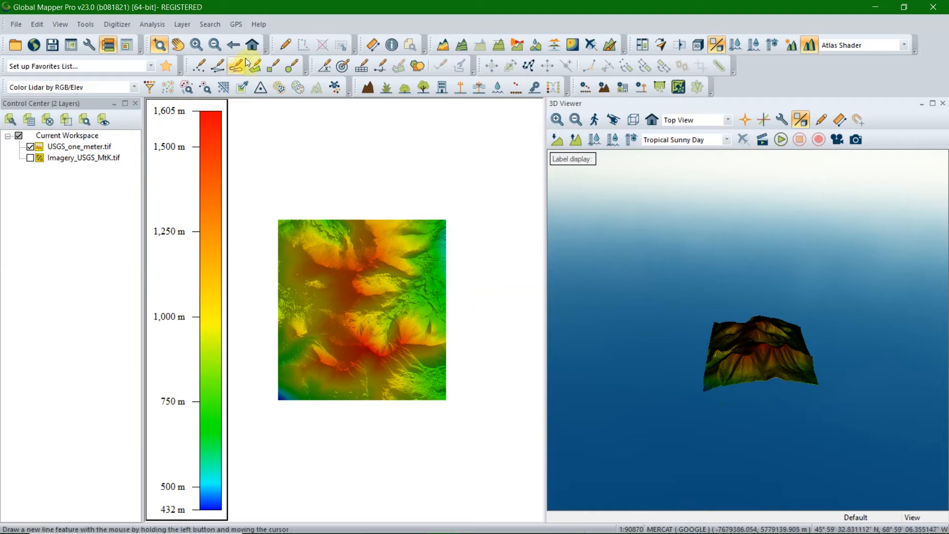
left_click_drag(592, 373, 759, 448)
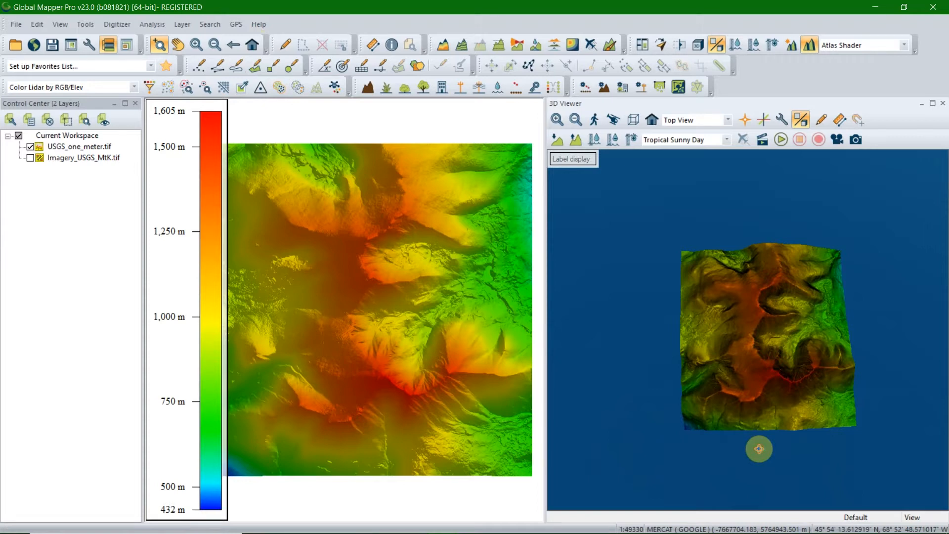
Create a path profile about 7.39 km long diagonally from the terrain's northwest to its southeast, and dock the profile window below the map.
left_click(498, 47)
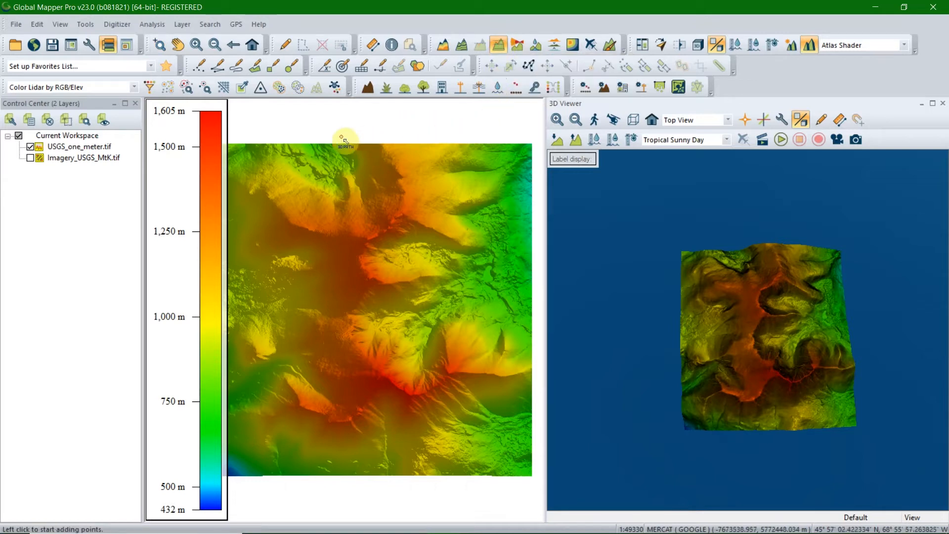
left_click(256, 168)
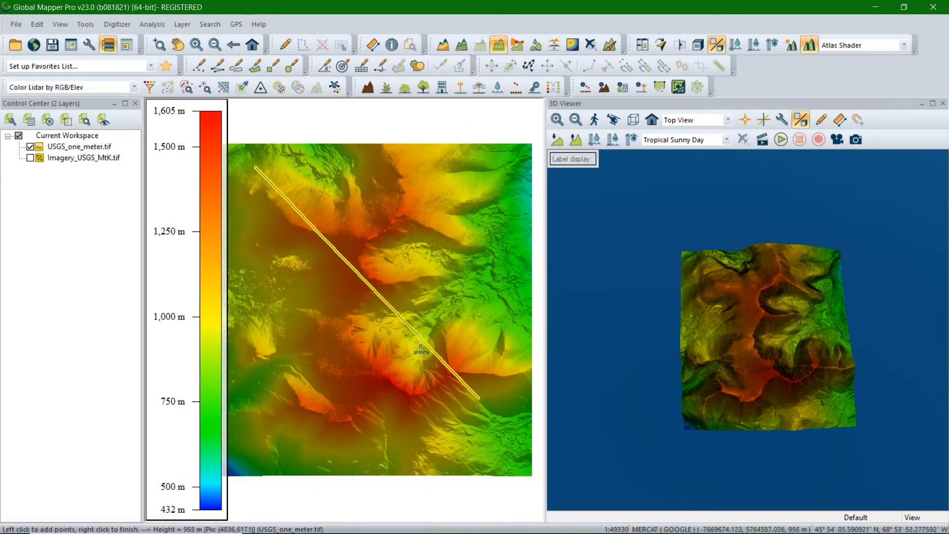
right_click(485, 433)
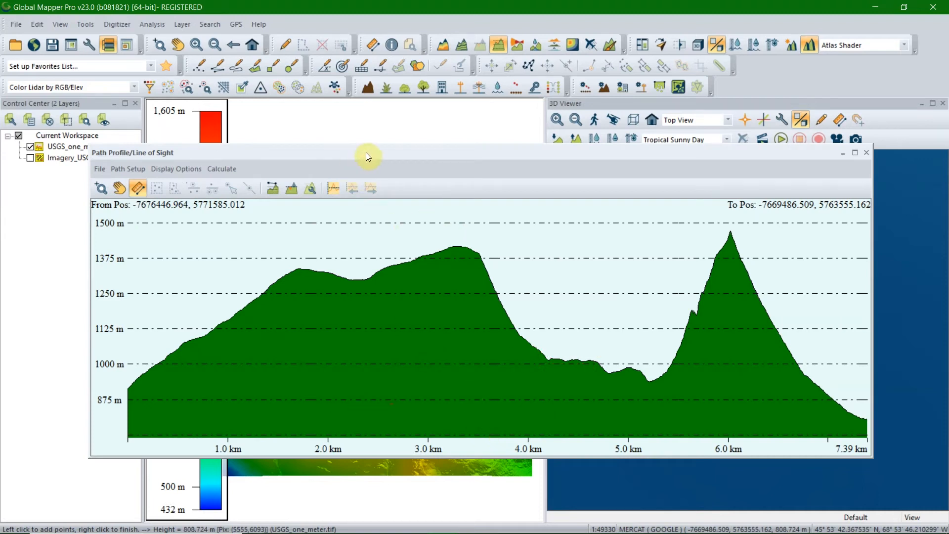
left_click_drag(345, 155, 470, 496)
scroll(746, 239, "up", 3)
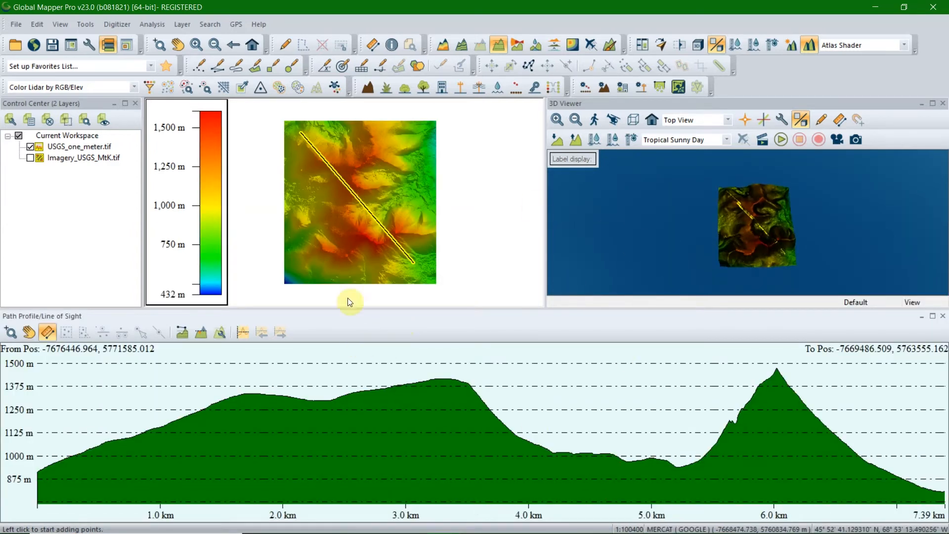
scroll(767, 229, "up", 3)
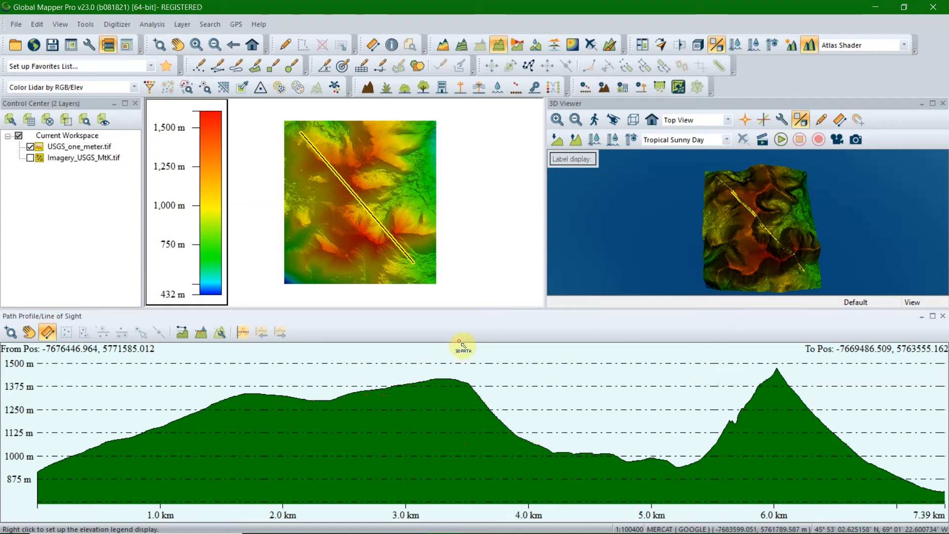
Set the path profile's 3D display mode to Render single terrain cutaway and view the cut face in 3D.
left_click(223, 336)
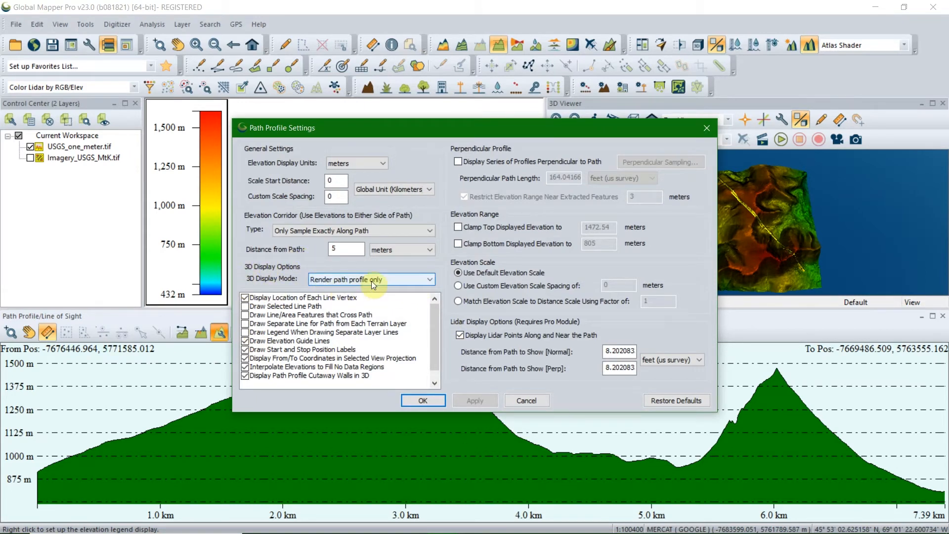
left_click_drag(420, 127, 281, 95)
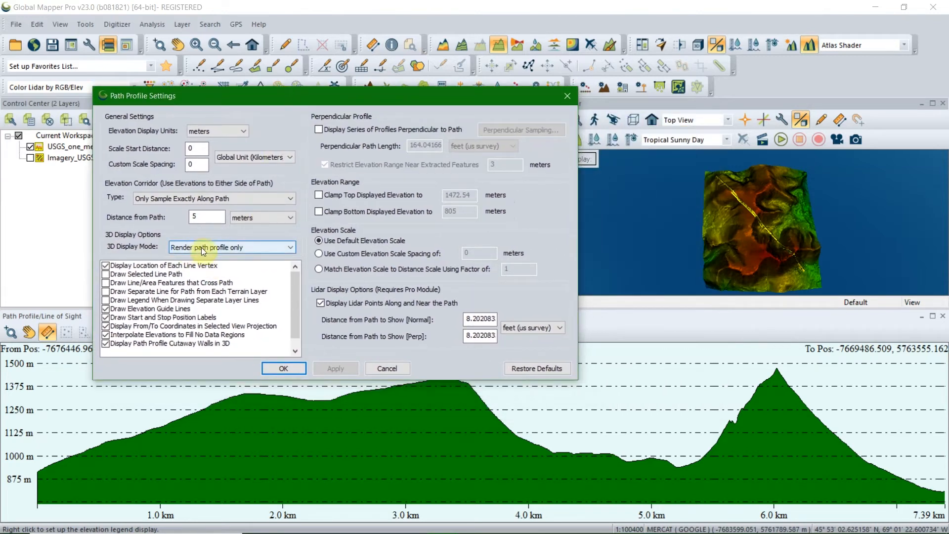
left_click(292, 247)
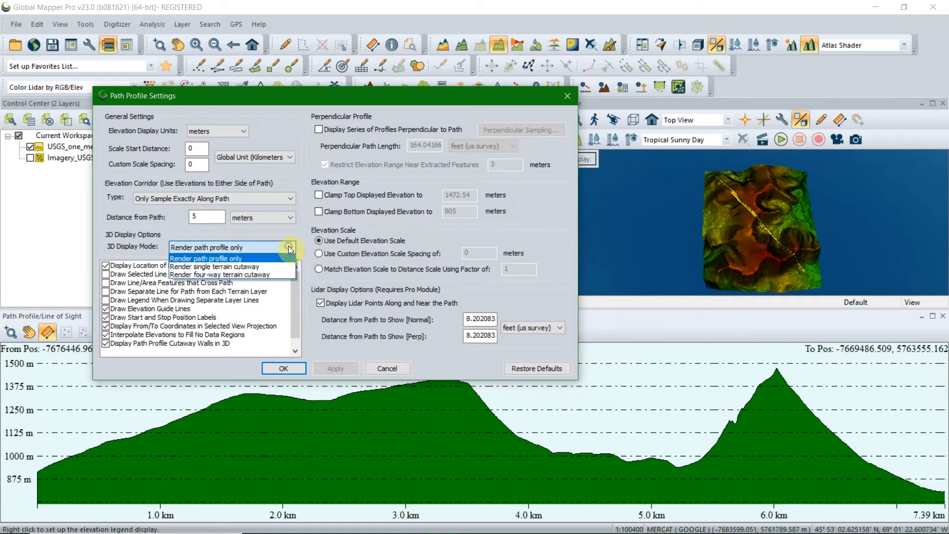
left_click(266, 267)
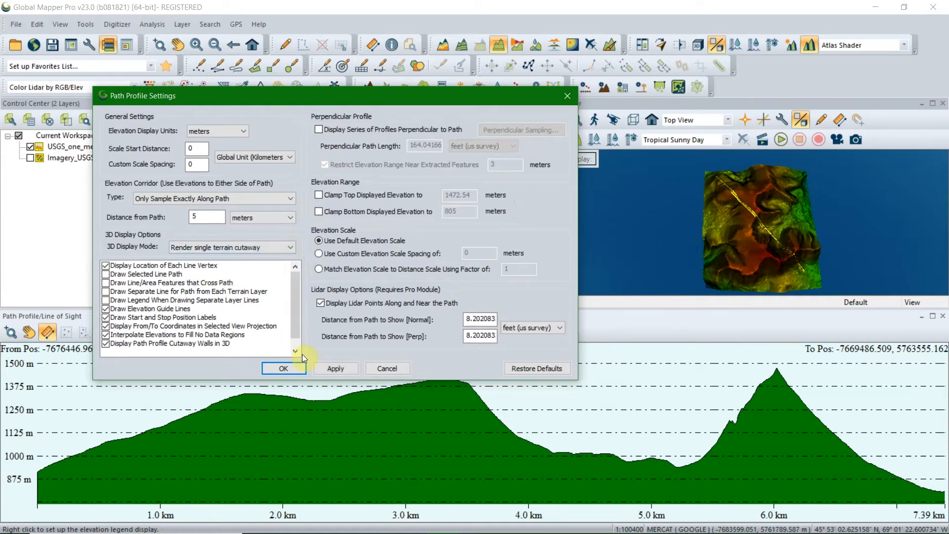
left_click(286, 368)
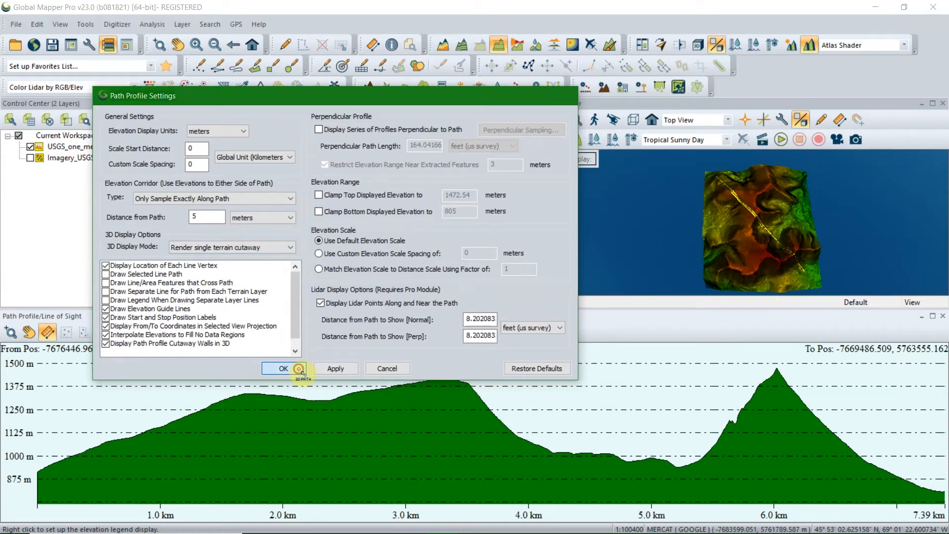
mouse_move(763, 250)
left_mouse_down()
mouse_move(772, 227)
mouse_move(746, 267)
mouse_move(858, 187)
left_mouse_up()
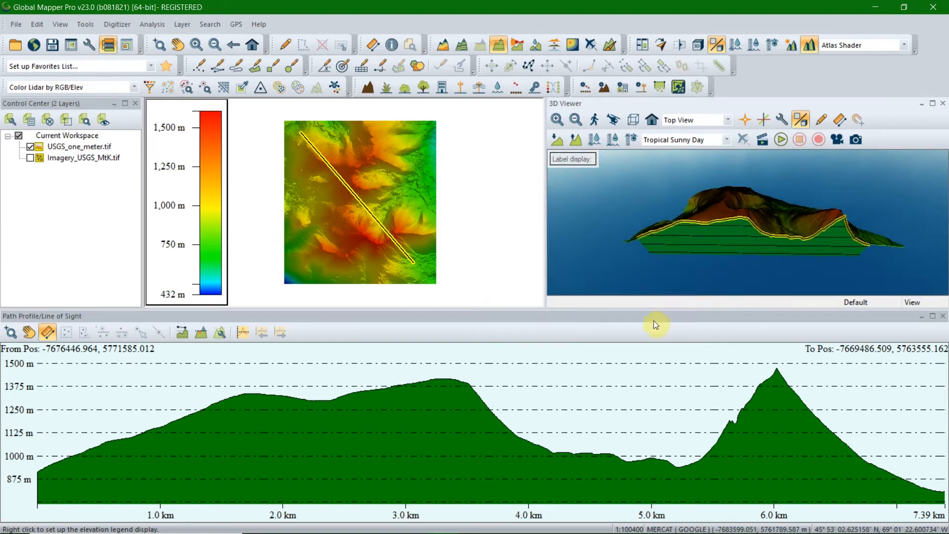
Reduce the height of the docked path profile pane and examine the single terrain cutaway in the enlarged 3D view.
left_click_drag(649, 309, 654, 447)
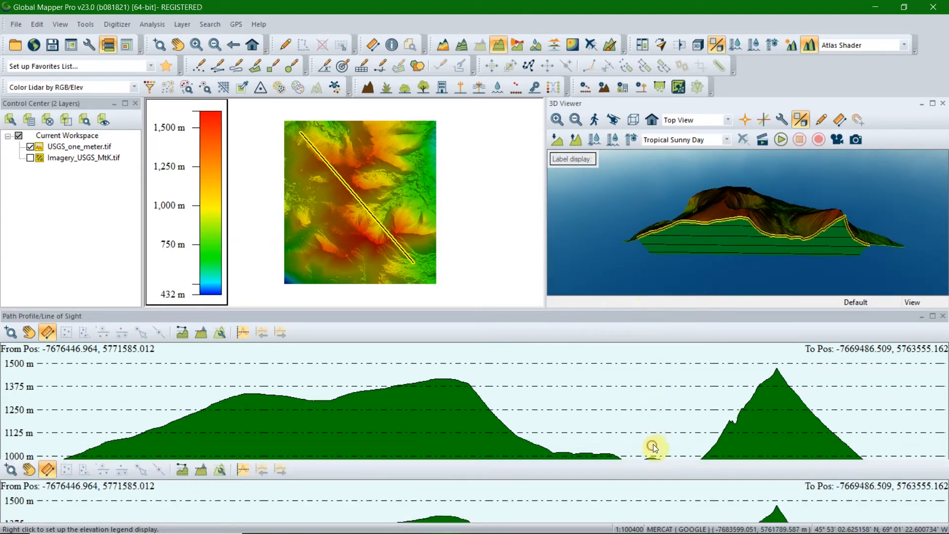
left_click_drag(764, 291, 740, 294)
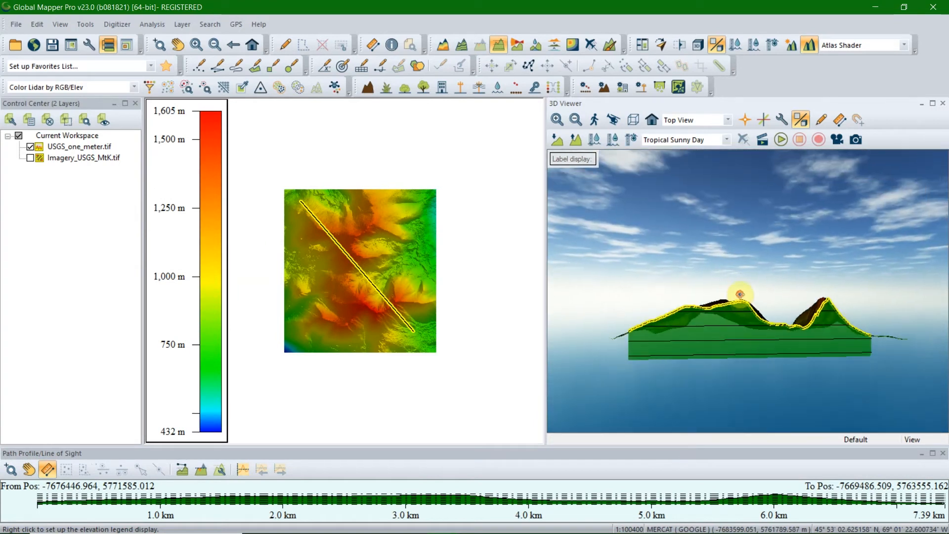
left_click_drag(642, 446, 654, 388)
scroll(716, 349, "down", 5)
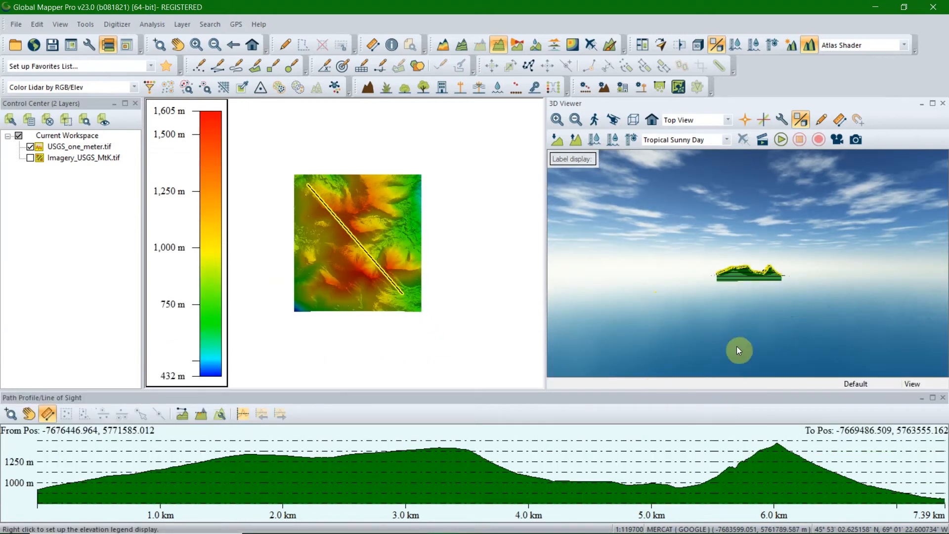
scroll(794, 279, "up", 5)
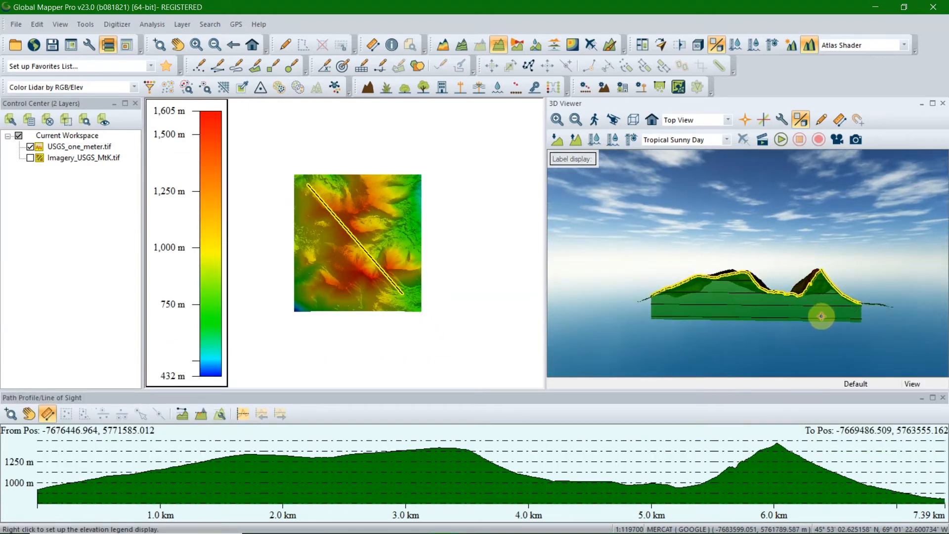
left_click_drag(823, 315, 691, 311)
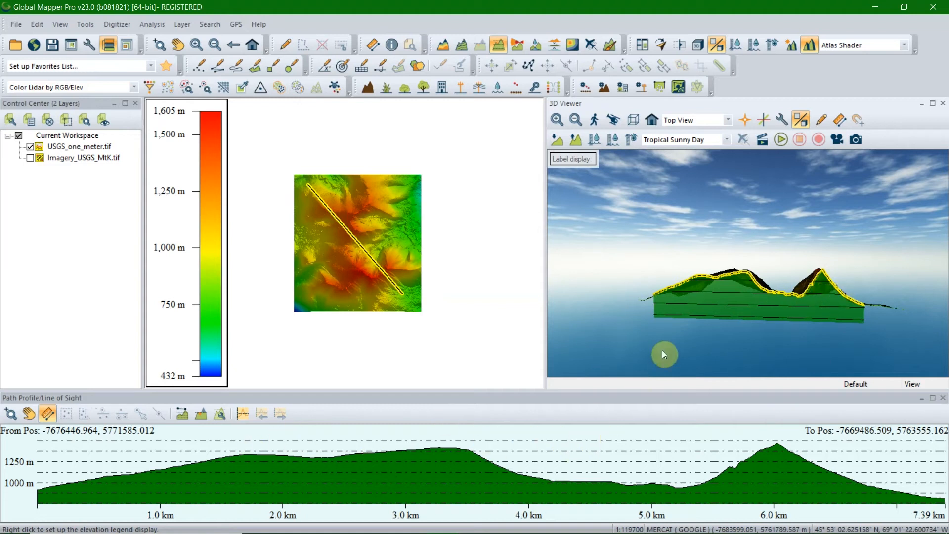
left_click_drag(716, 290, 716, 316)
left_click_drag(659, 282, 812, 219)
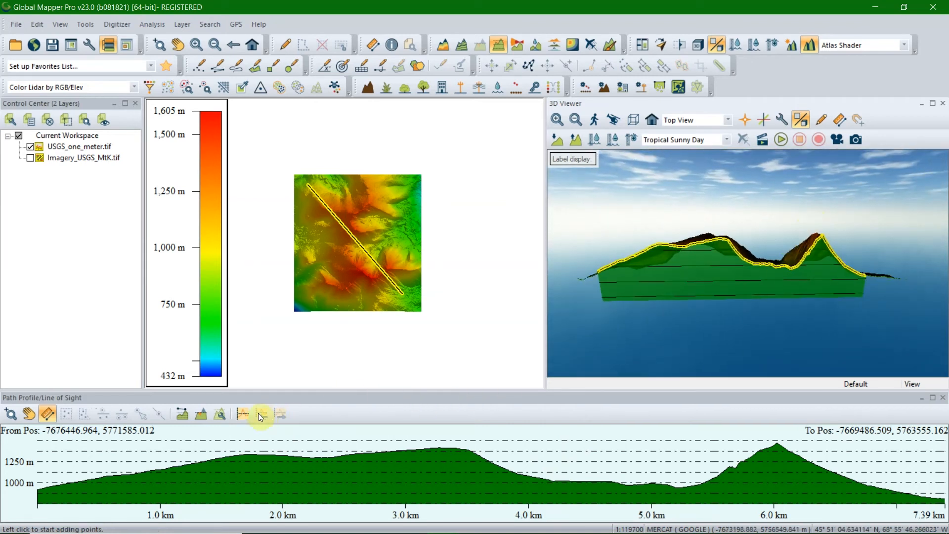
Try the 3D view with Display Path Profile Cutaway Walls in 3D turned off, and re-enable that option in the profile settings.
left_click(220, 416)
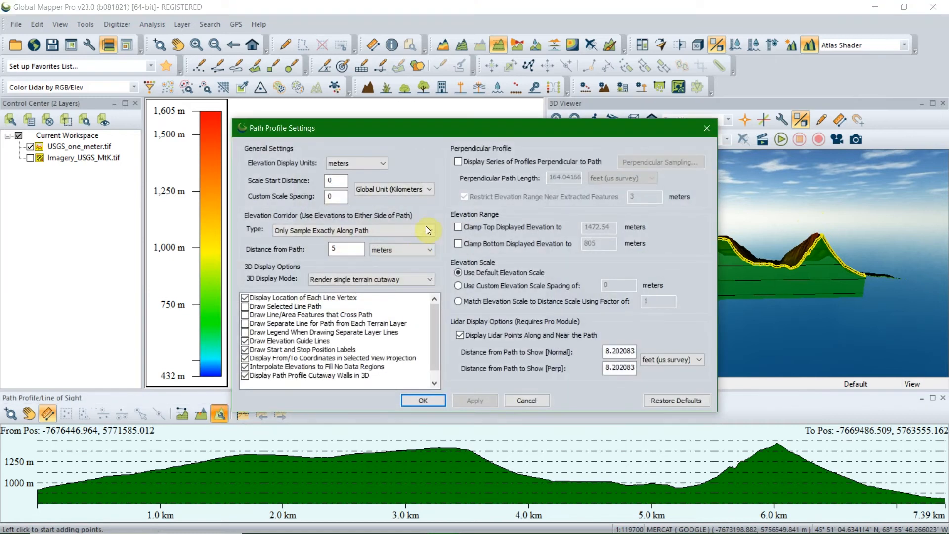
left_click_drag(377, 143, 209, 112)
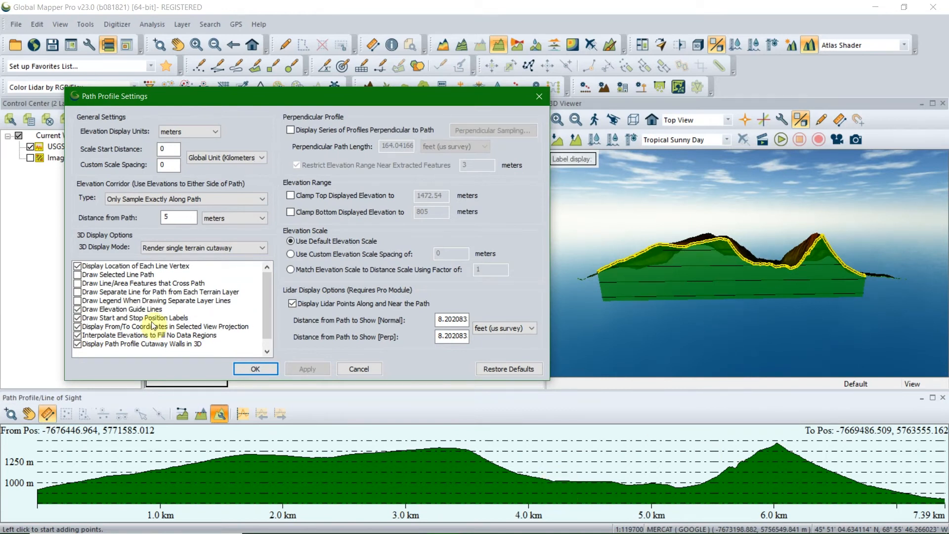
left_click(77, 344)
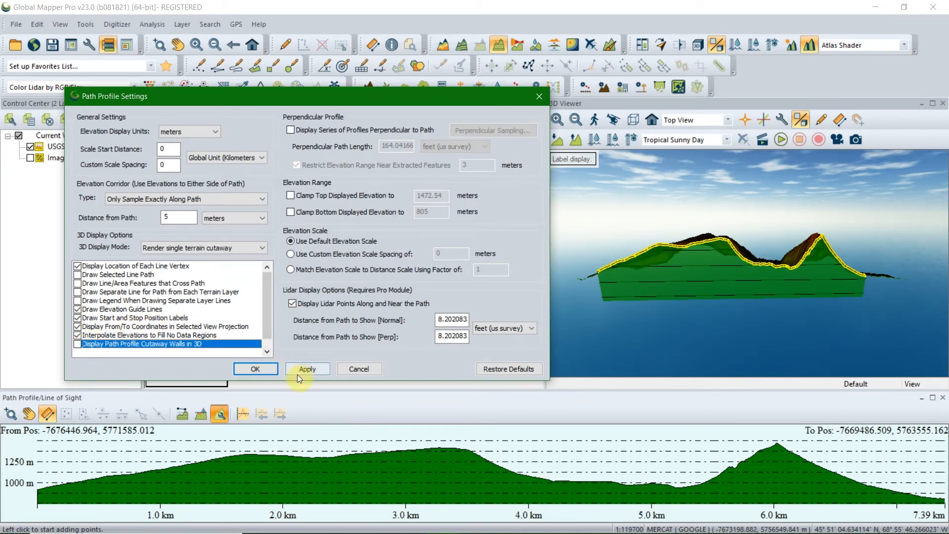
left_click(302, 369)
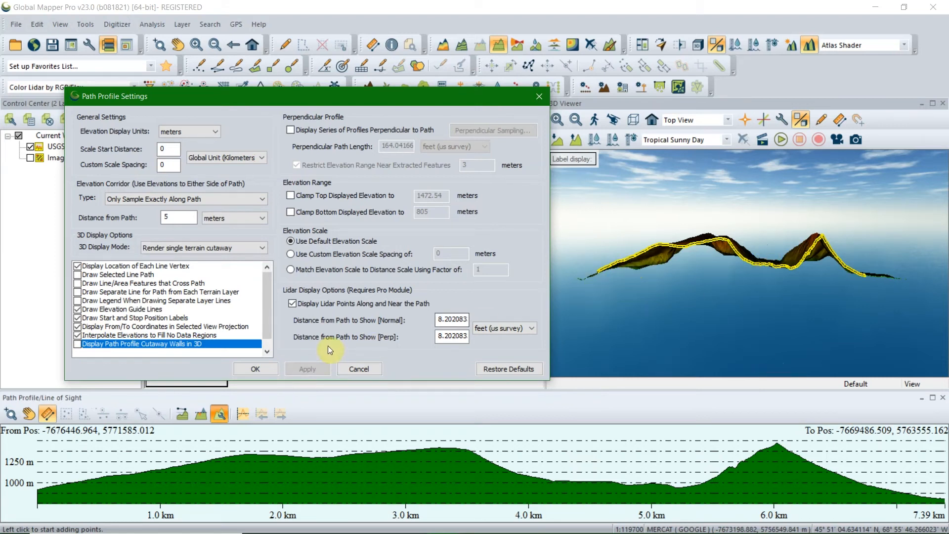
left_click(77, 345)
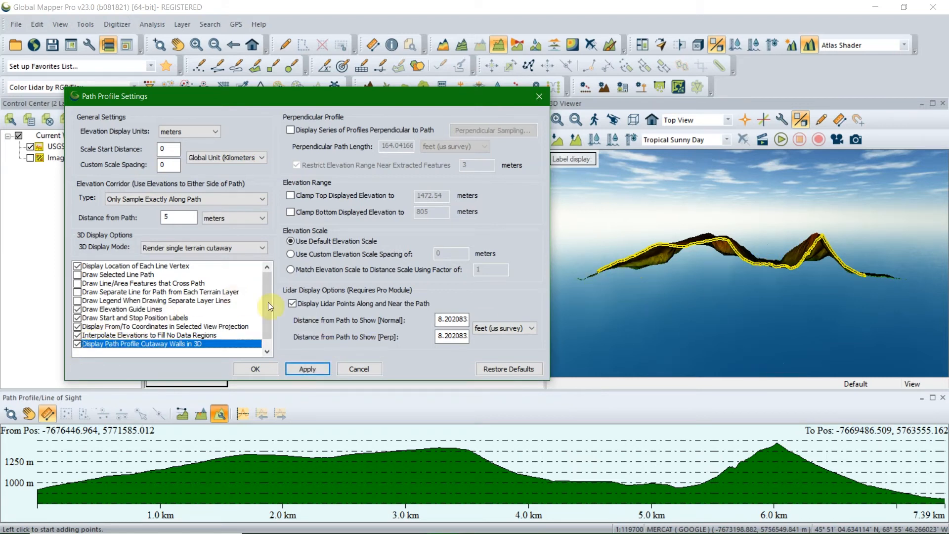
Set the path profile's 3D display mode to Render four-way terrain cutaway and view the result in 3D.
left_click(259, 248)
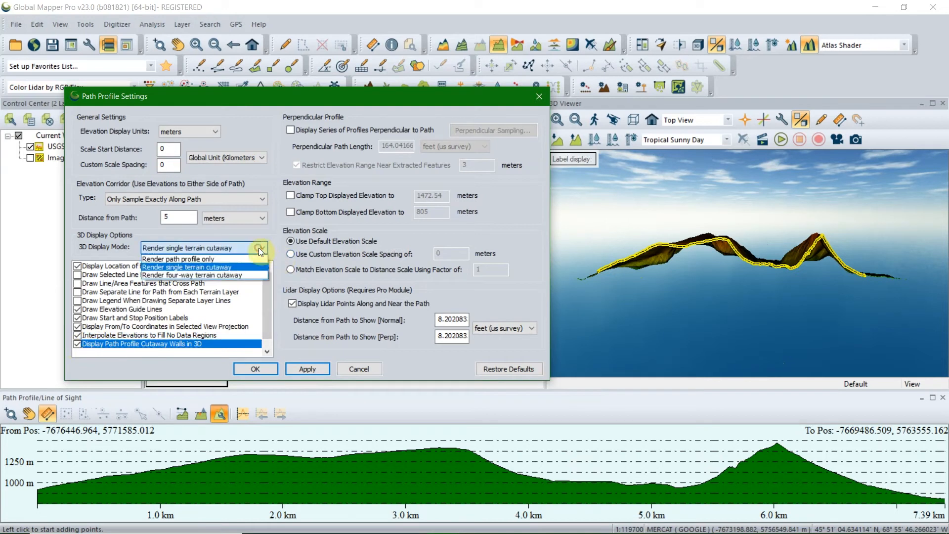
left_click(259, 274)
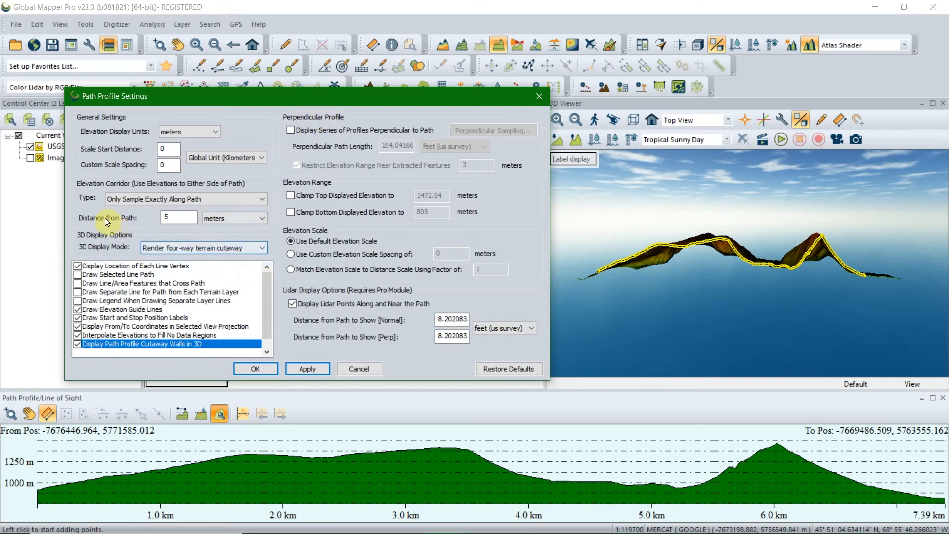
double_click(165, 217)
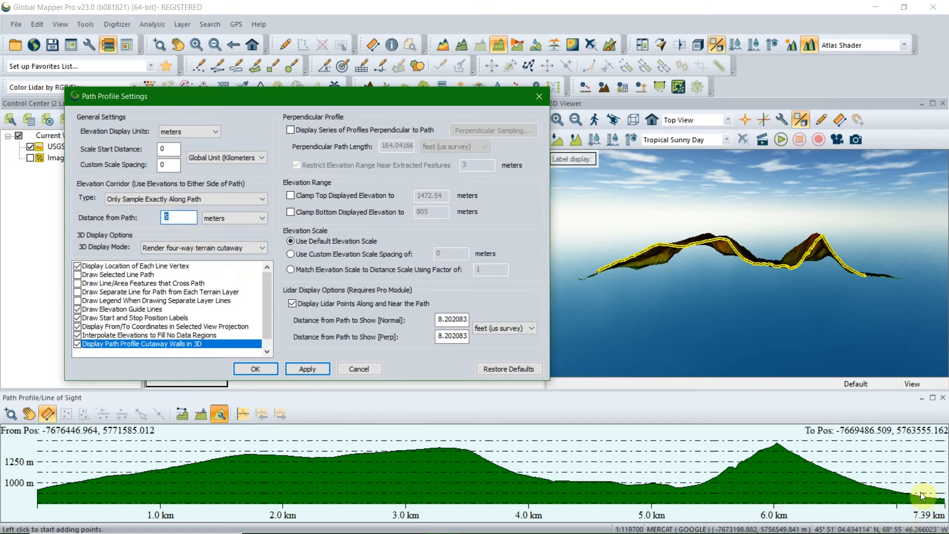
left_click(253, 368)
left_click_drag(755, 359, 569, 205)
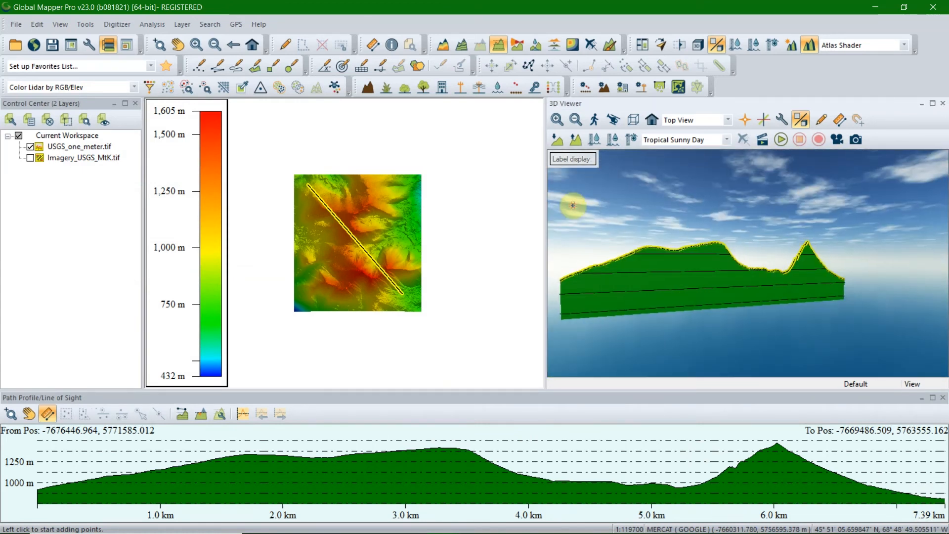
Set the path profile's distance from path to 1000 meters and inspect the four-way terrain cutaway from several sides in 3D.
left_click(220, 416)
left_click_drag(361, 128, 204, 85)
double_click(188, 206)
type("1000")
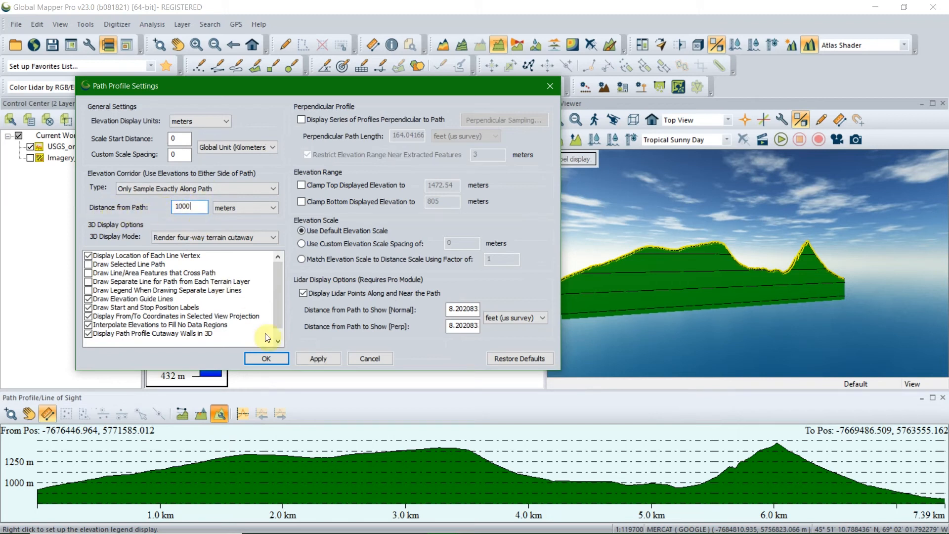
left_click(324, 357)
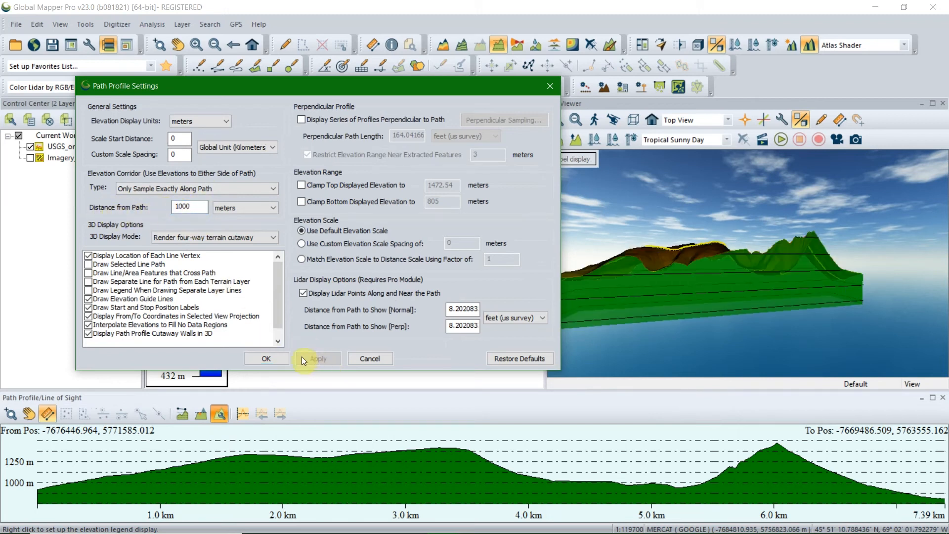
left_click(277, 358)
left_click_drag(735, 297, 774, 273)
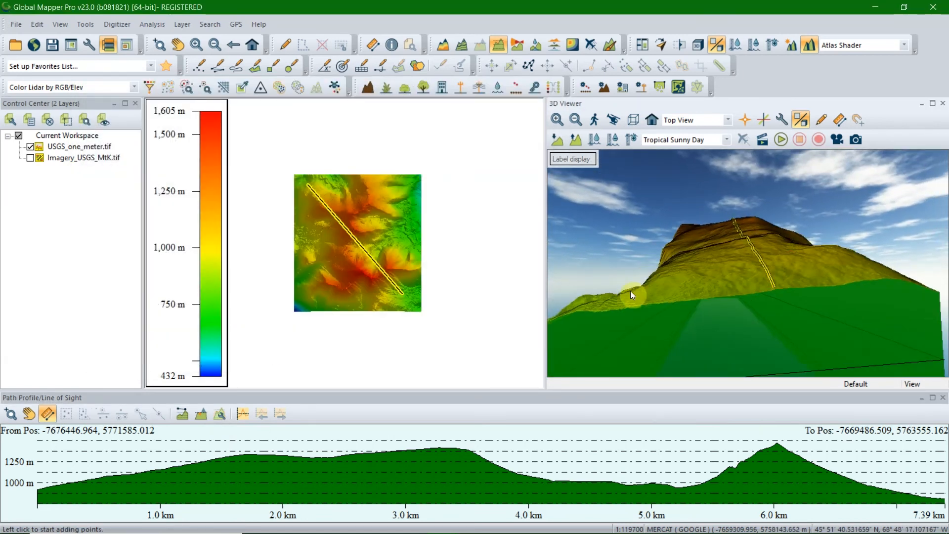
left_click_drag(858, 307, 505, 293)
left_click(504, 293)
mouse_move(667, 280)
left_mouse_down()
mouse_move(881, 301)
mouse_move(766, 303)
mouse_move(818, 301)
left_mouse_up()
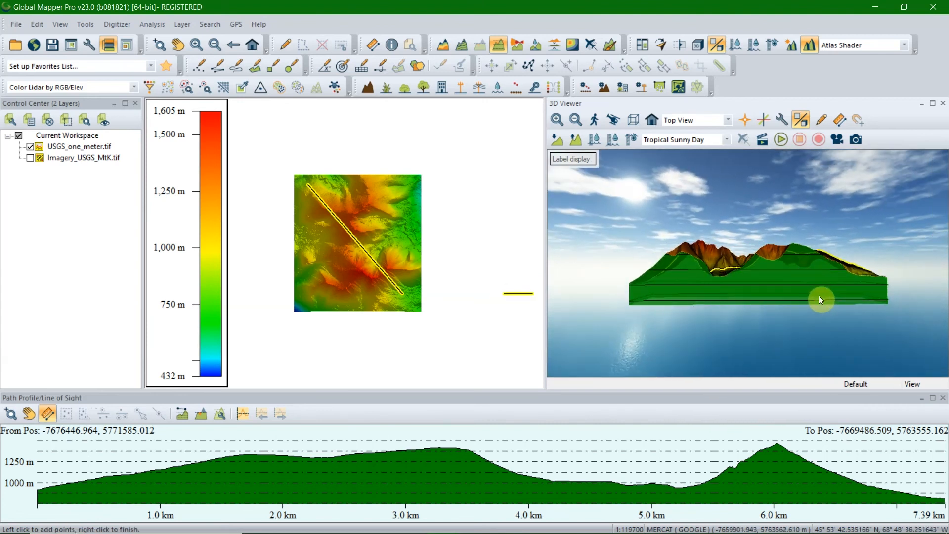